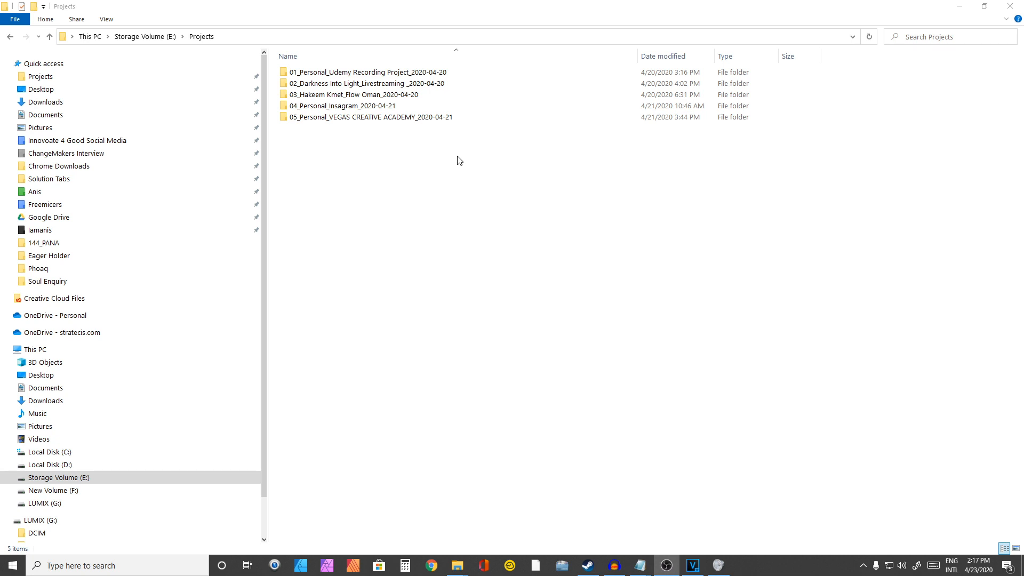
Examine the Stills, Sound, PRJ and _ex subfolders of the 05_Personal_VEGAS CREATIVE ACADEMY_2020-04-21 project and return to the Projects folder
double_click(432, 117)
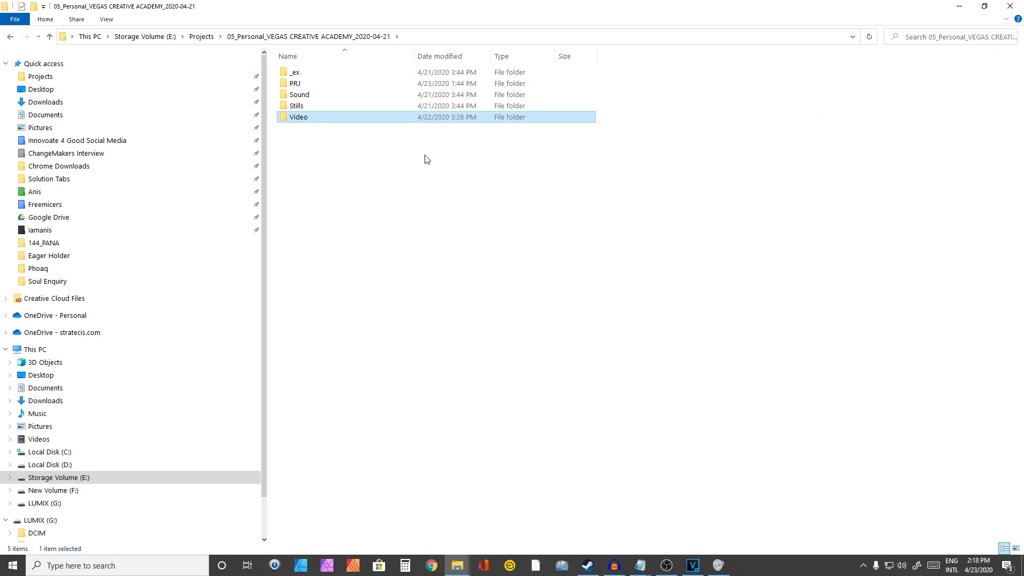
double_click(375, 106)
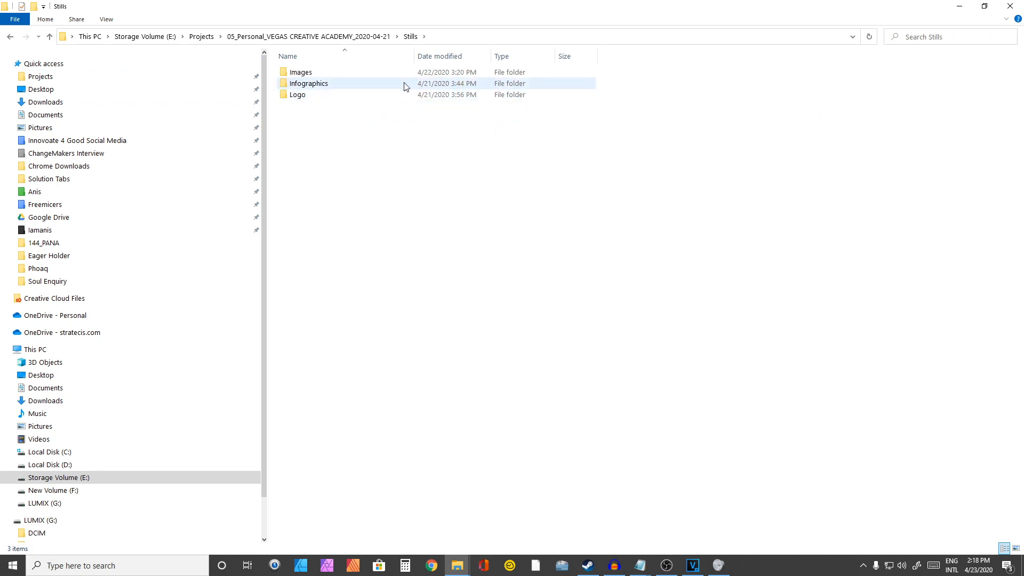
click(387, 38)
double_click(371, 93)
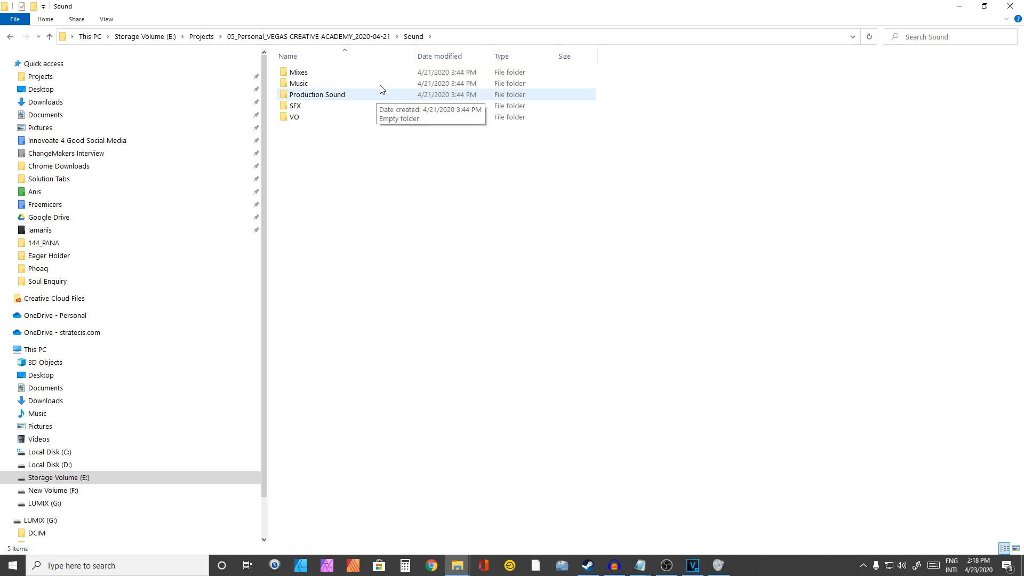
click(393, 35)
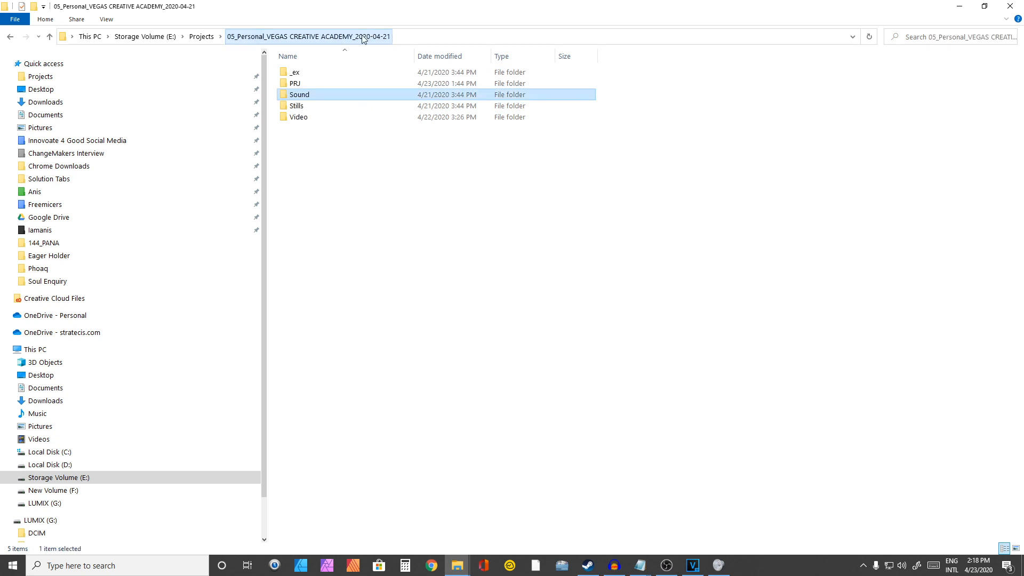
click(350, 80)
double_click(351, 83)
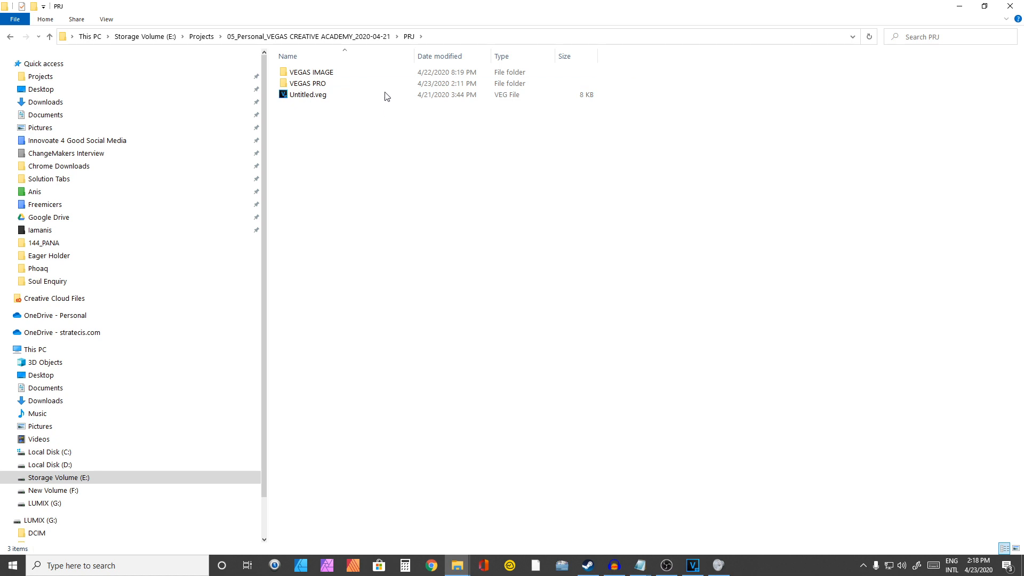
click(345, 38)
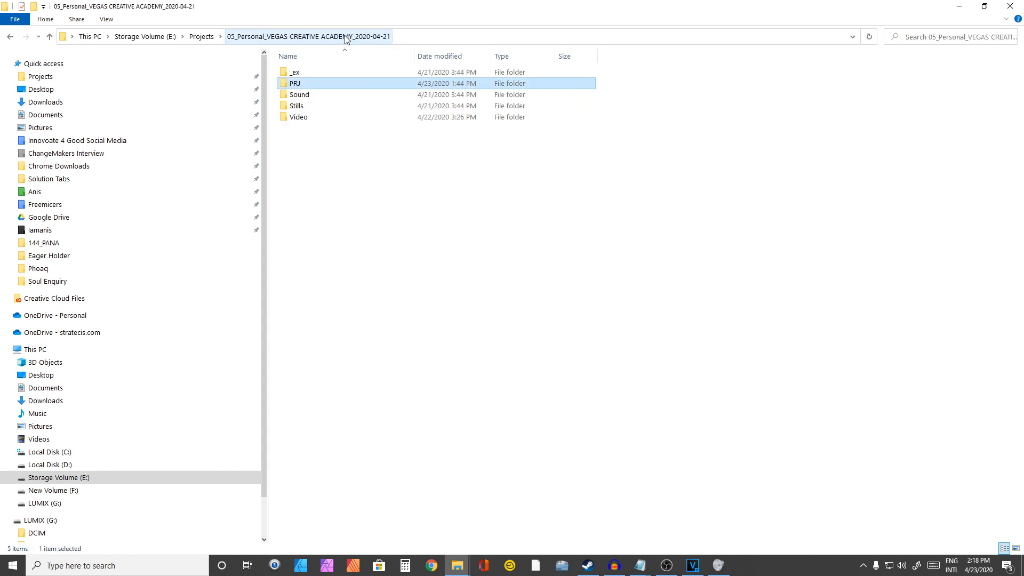
double_click(353, 71)
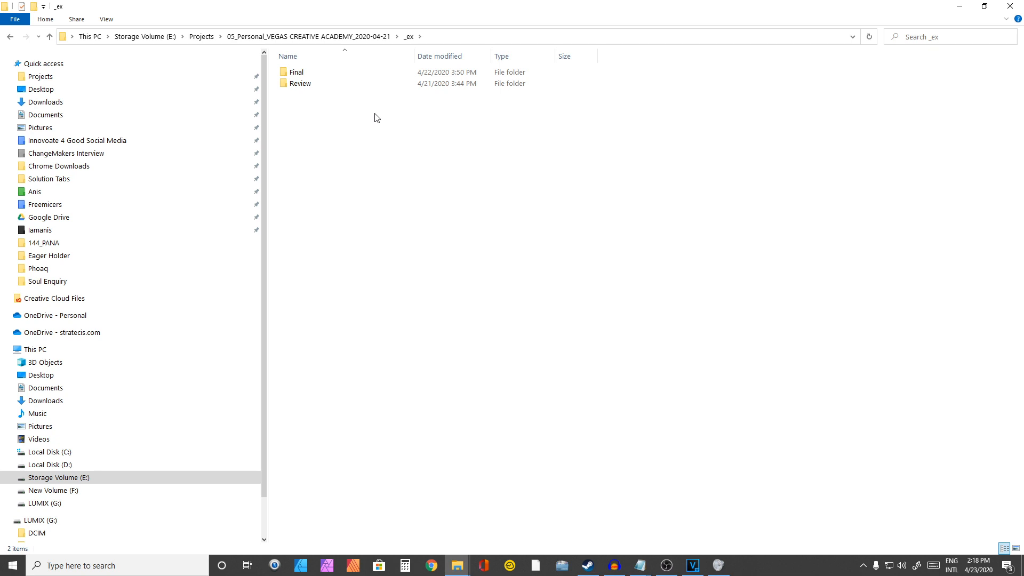
click(409, 87)
key(Up)
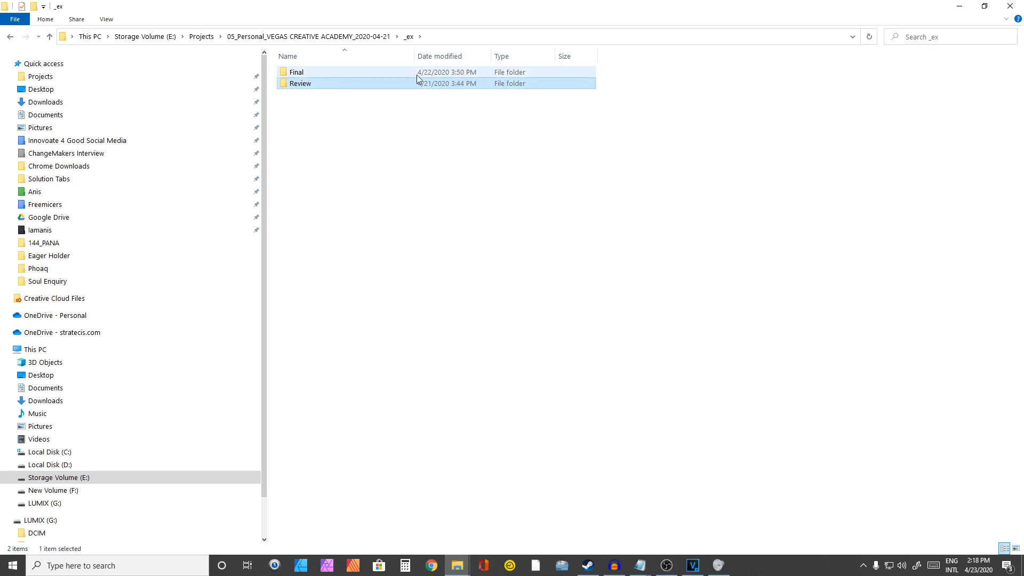
key(Down)
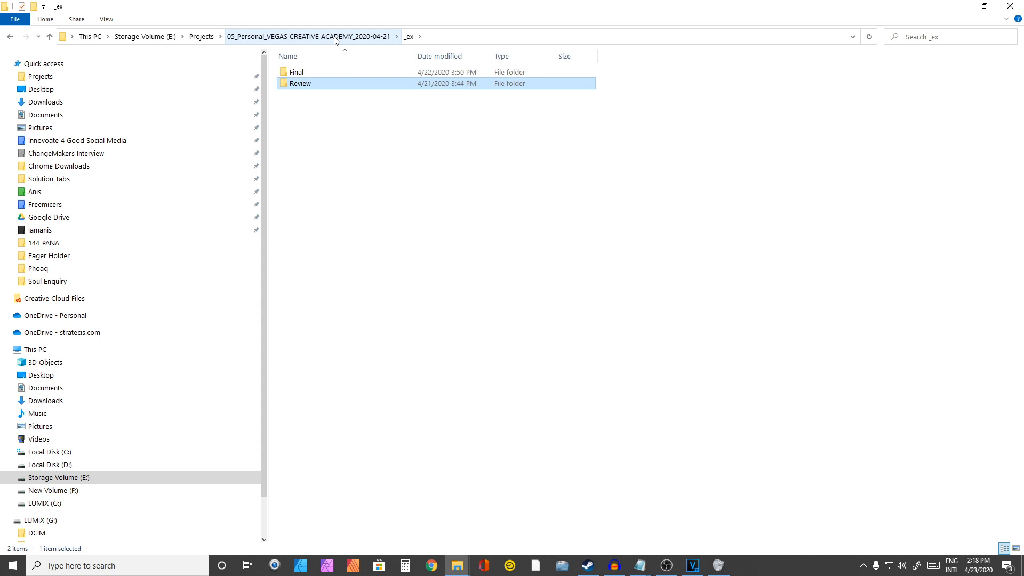
click(201, 36)
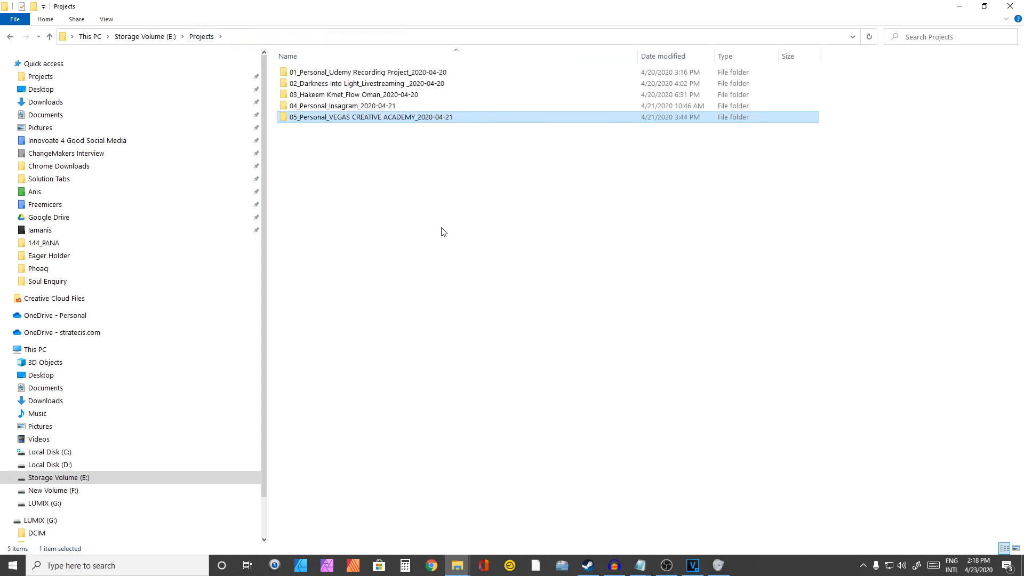
Create a folder named A1_Personal_New Project_2020-04-23 in the Projects folder
click(477, 235)
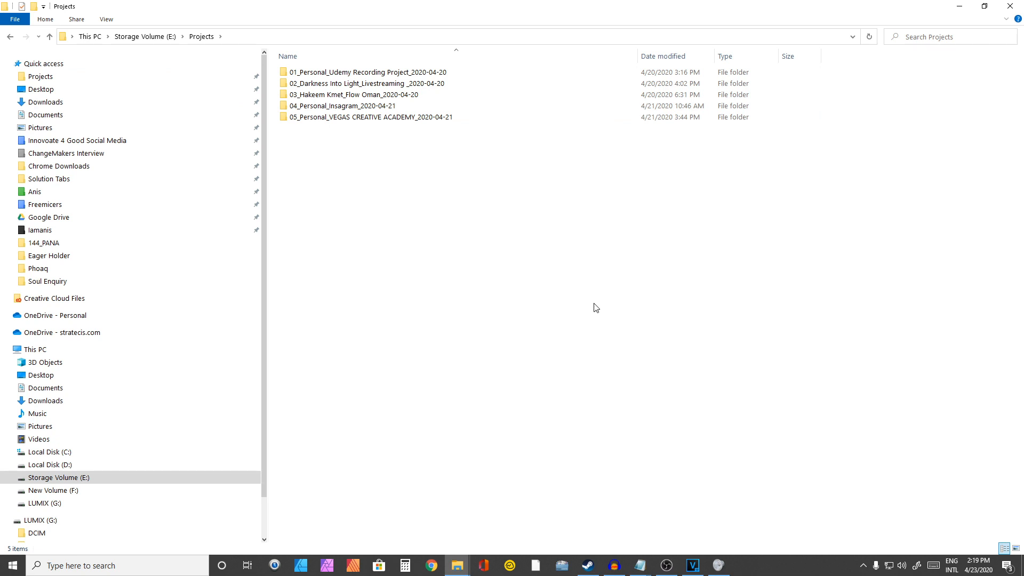
key(ctrl+shift+n)
text(A1_Personal_New Project_2020-04-23)
key(Return)
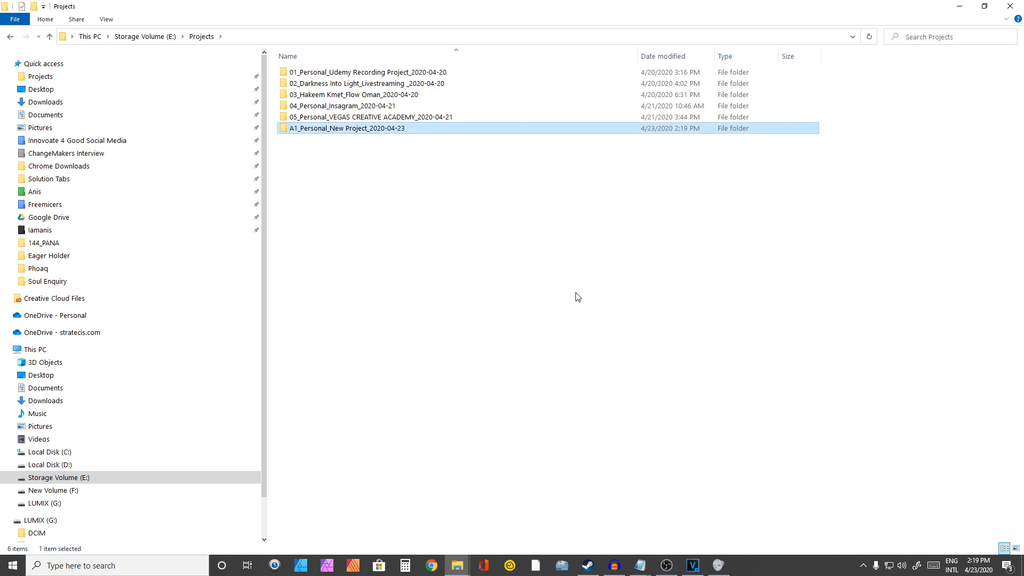
Create an _ex subfolder inside the A1_Personal_New Project_2020-04-23 folder
double_click(341, 128)
key(ctrl+shift+n)
text(_ex)
key(Return)
Add Audio, Documents, PRJ and Still subfolders to the project folder, with a PSD folder inside PRJ, and return to Projects
key(ctrl+shift+n)
key(ctrl+shift+n)
text(Pro)
key(Return)
key(Return)
key(ctrl+shift+n)
text(PSD)
key(alt+Up)
key(ctrl+shift+n)
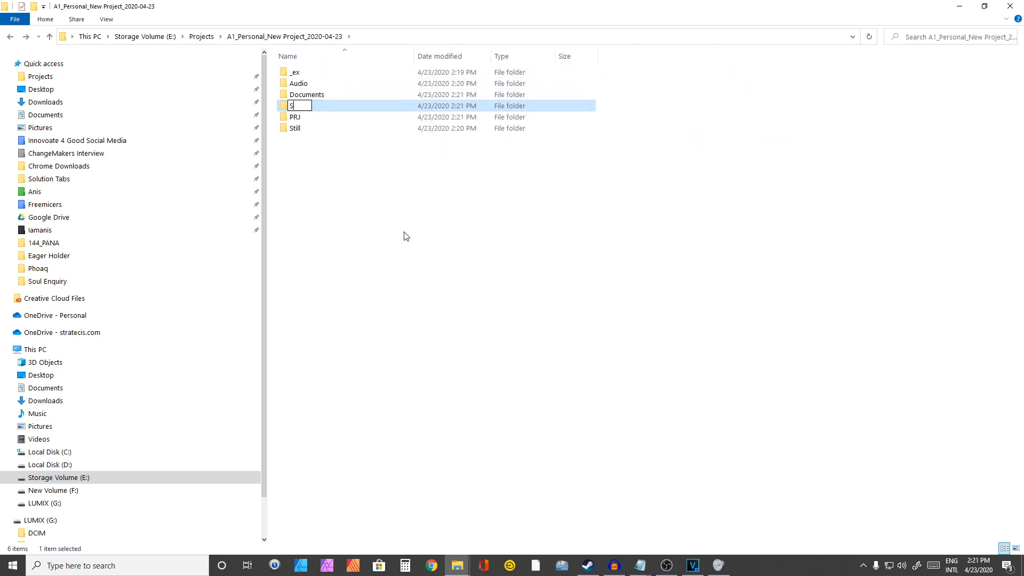
key(alt+Up)
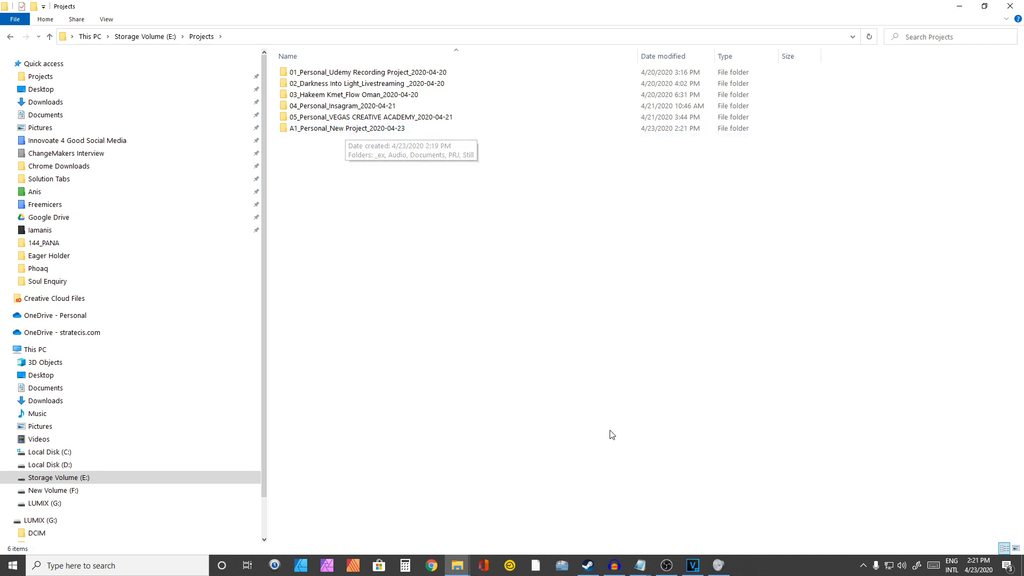
click(464, 348)
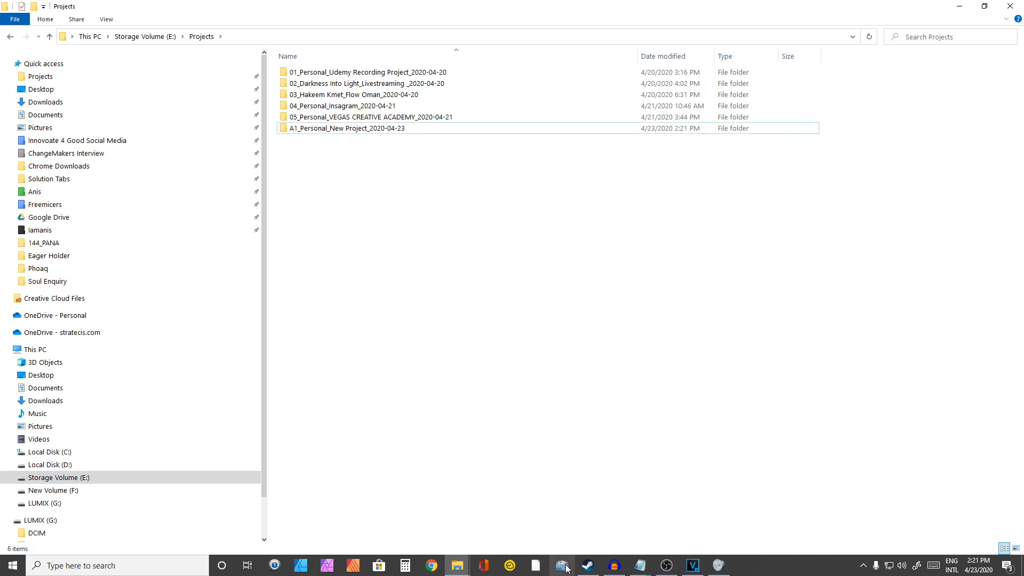
Switch to Post Haste and move its window clear of the project folder names
click(565, 566)
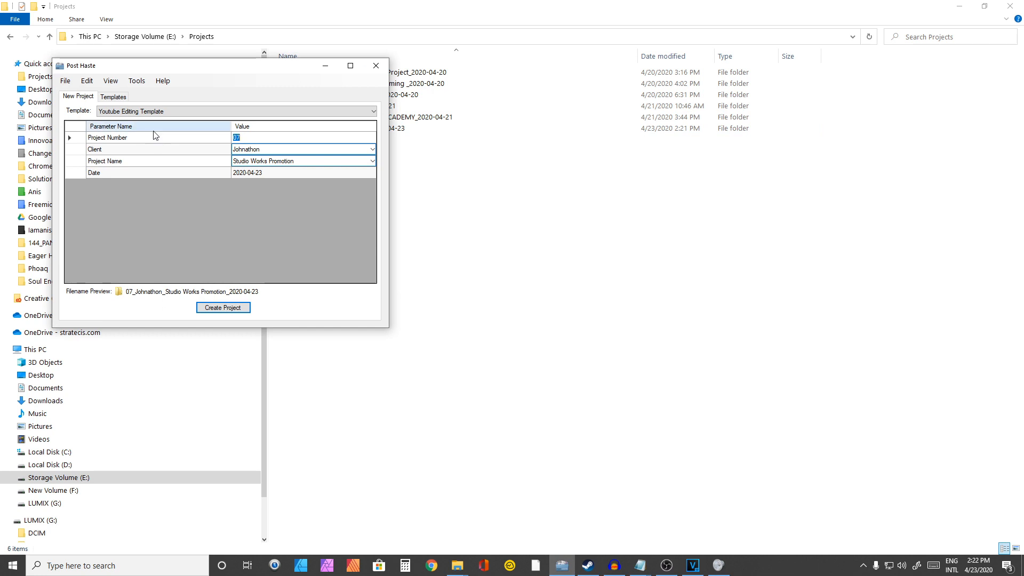
drag(152, 68, 560, 113)
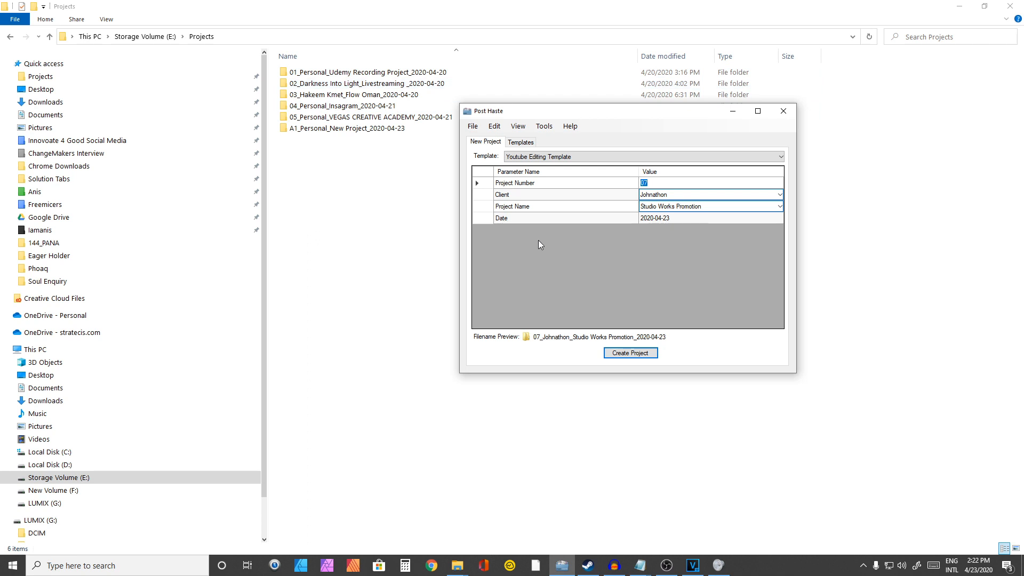
drag(583, 115, 694, 118)
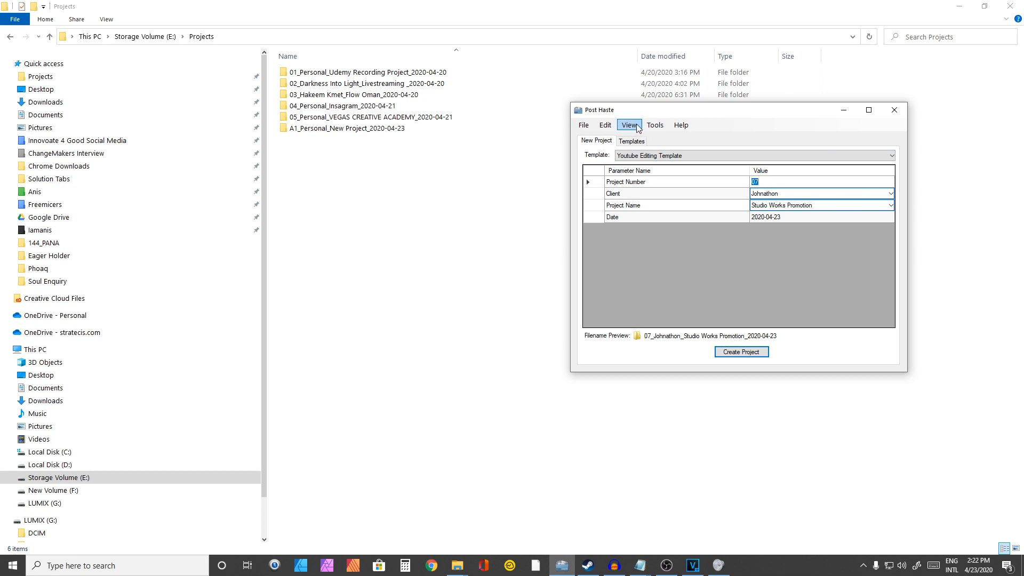
Add a text parameter titled Initiated By to the project parameters in the preferences
click(606, 125)
click(623, 138)
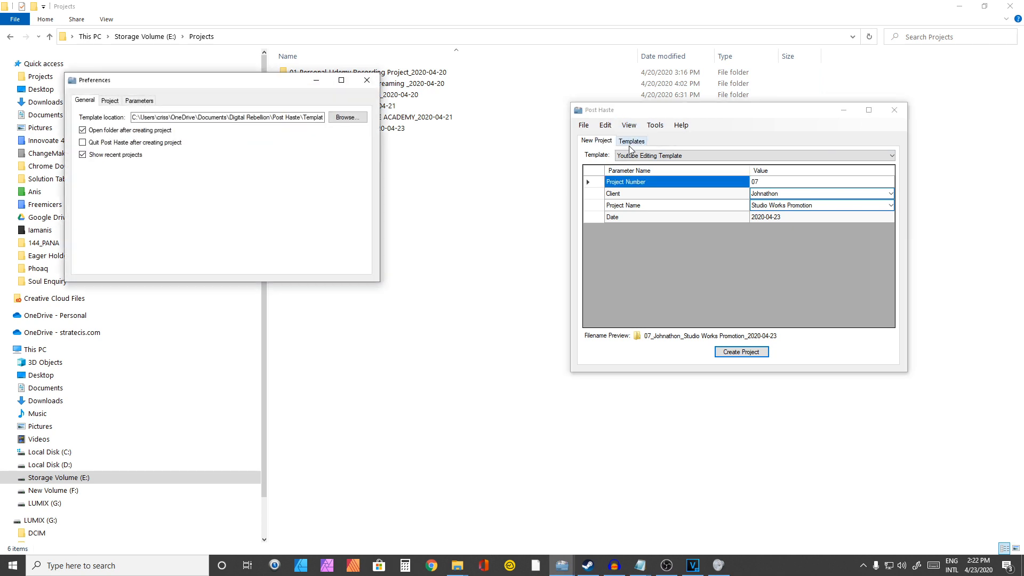
click(139, 101)
click(127, 181)
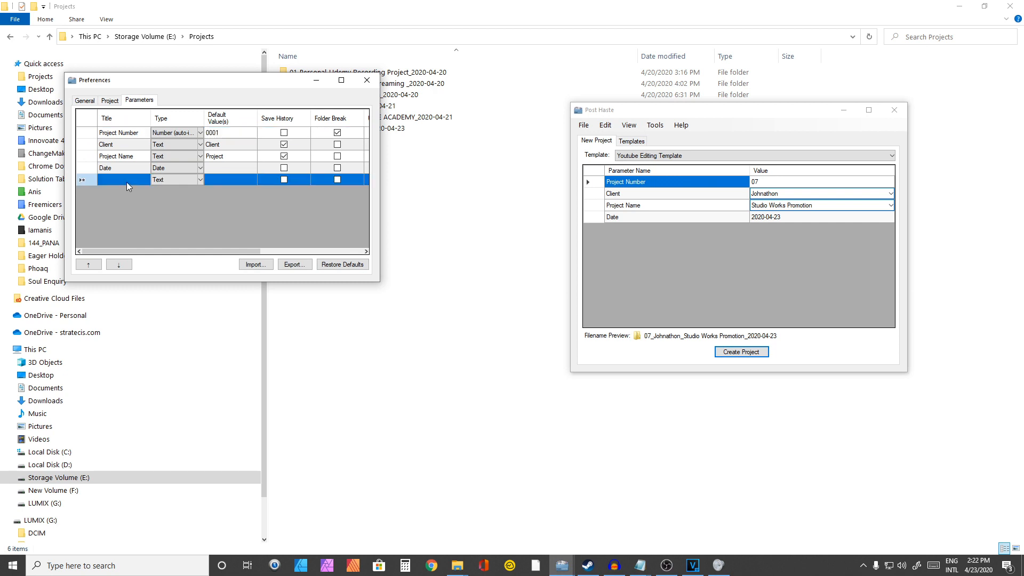
text(Initiated By)
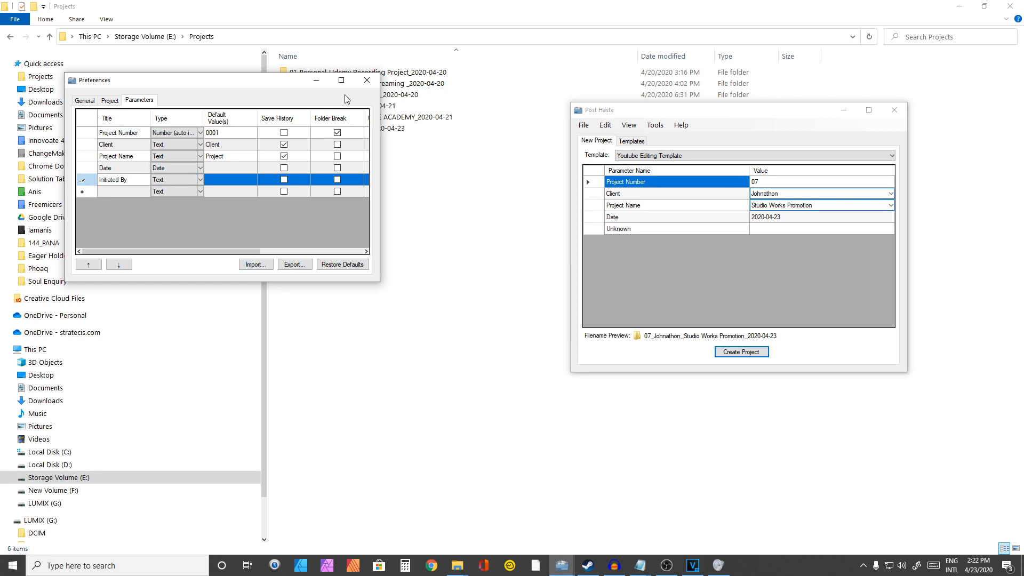
click(367, 88)
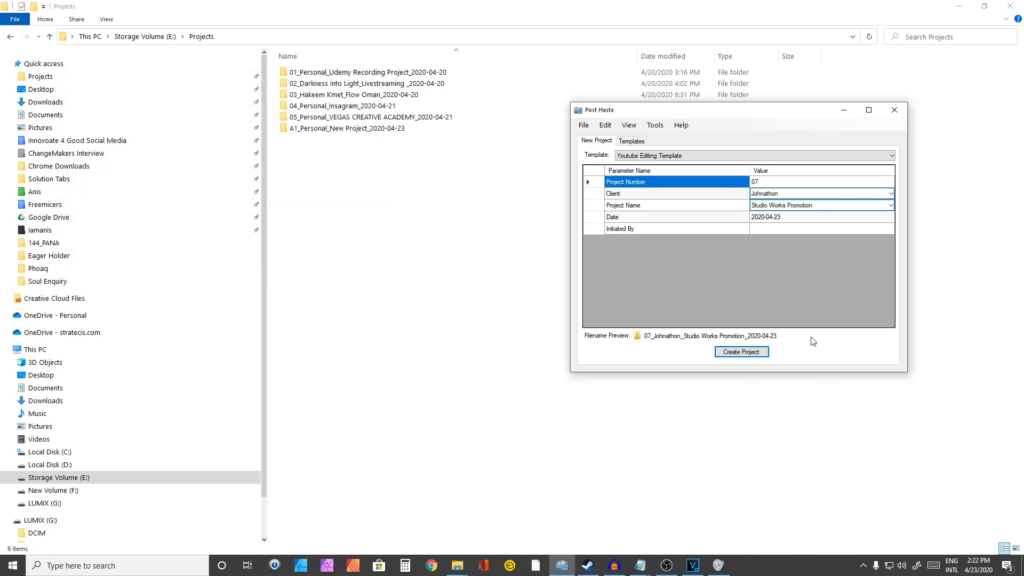
Delete the Initiated By parameter from the preferences and close them
click(799, 228)
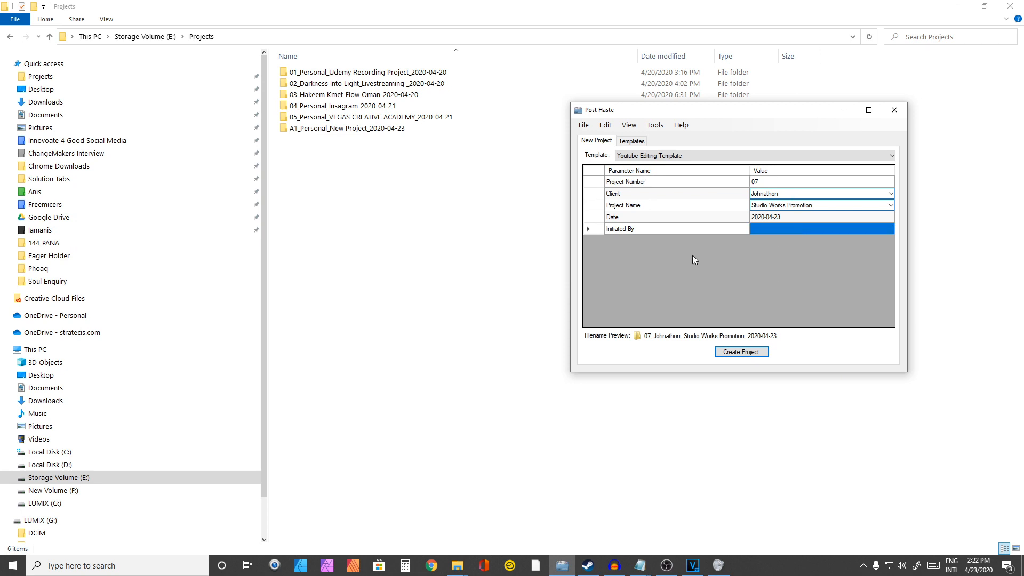
click(601, 227)
click(605, 125)
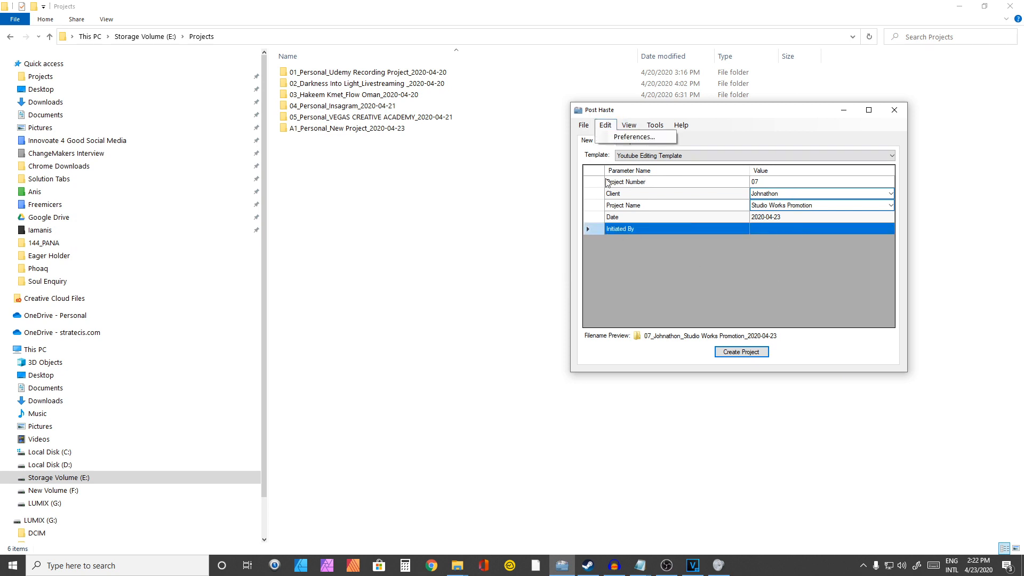
click(625, 137)
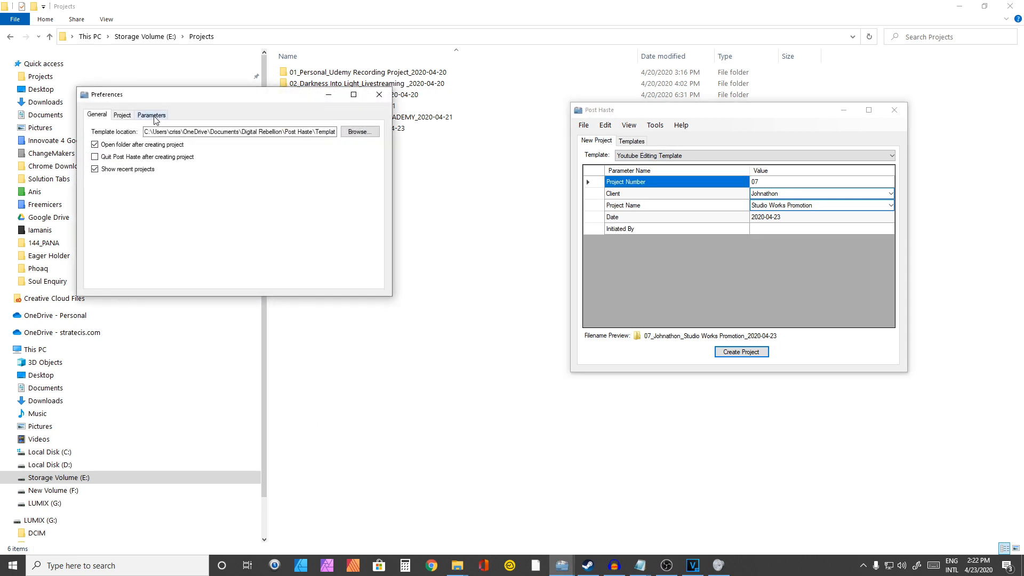
click(152, 115)
click(130, 206)
click(129, 196)
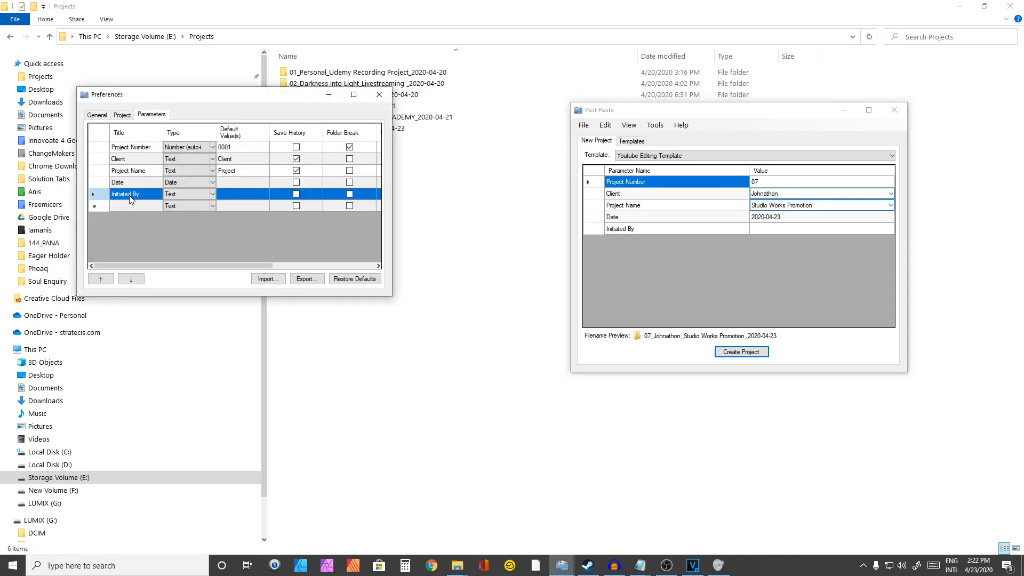
key(Delete)
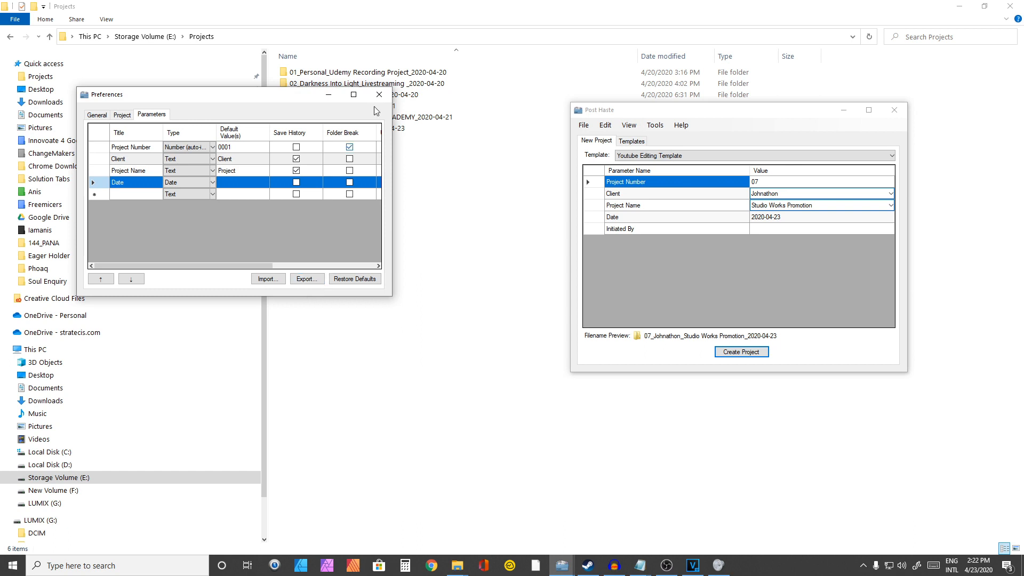
click(381, 94)
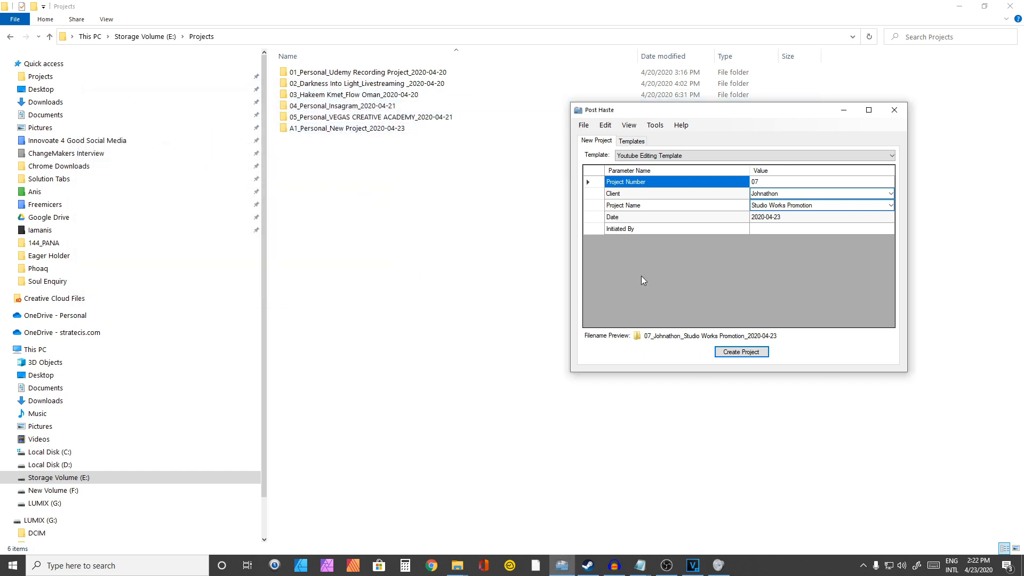
Add a new template named with the owner's first name followed by Editing Template
click(632, 141)
click(597, 352)
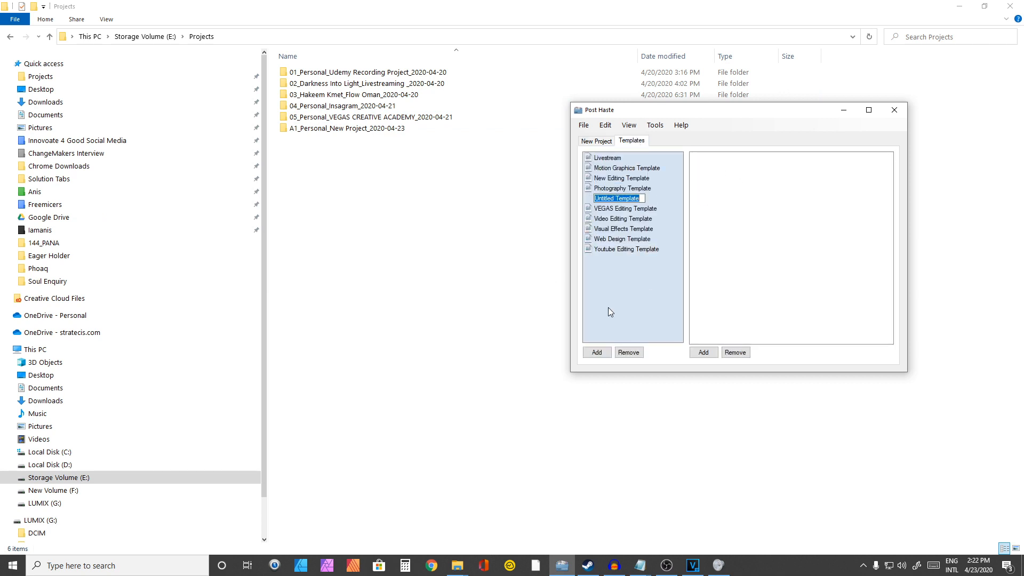
text(Anis Editing Template)
key(Return)
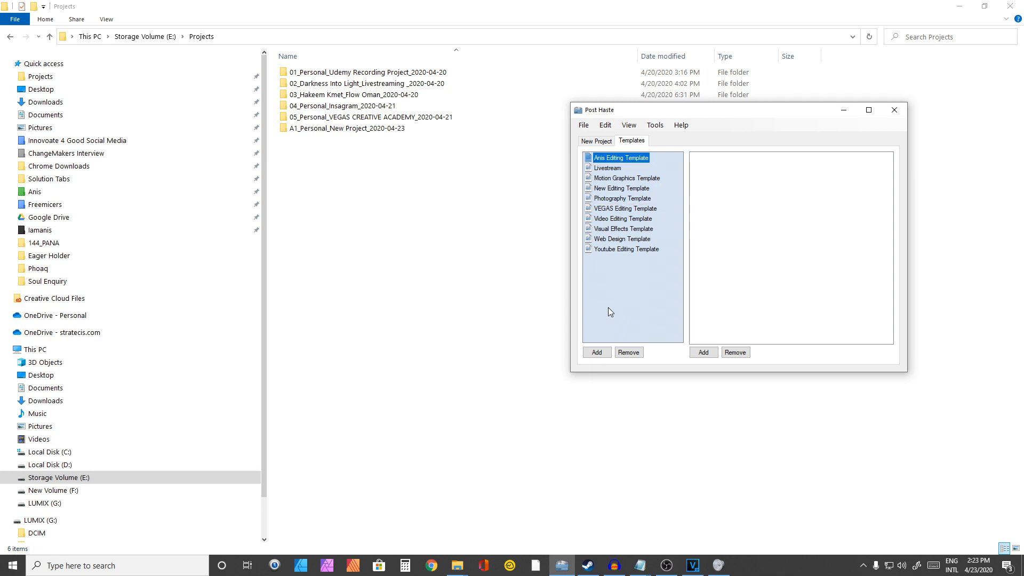
Add the folder structure of A1_Personal_New Project_2020-04-23 to the new editing template
click(708, 354)
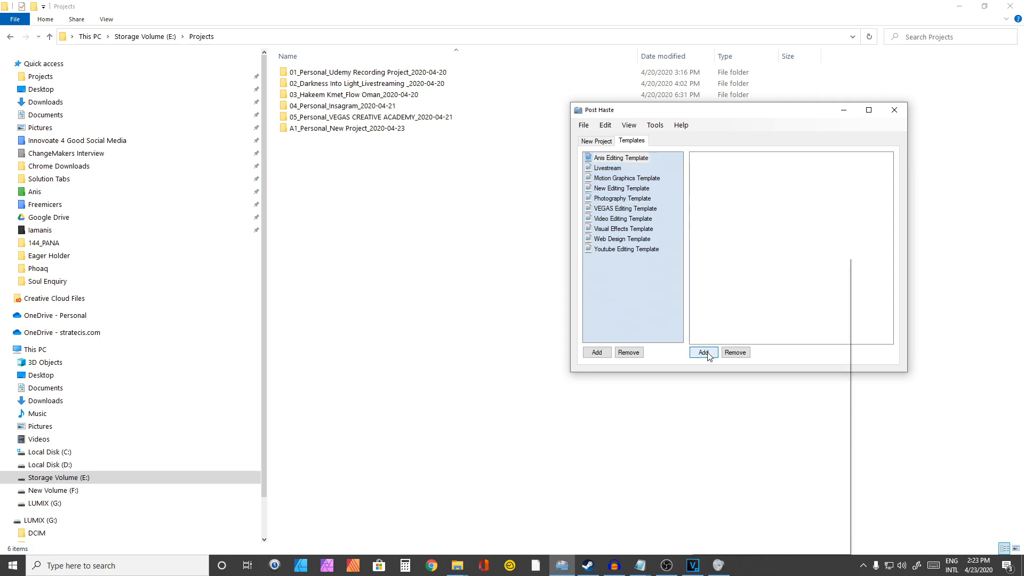
click(772, 548)
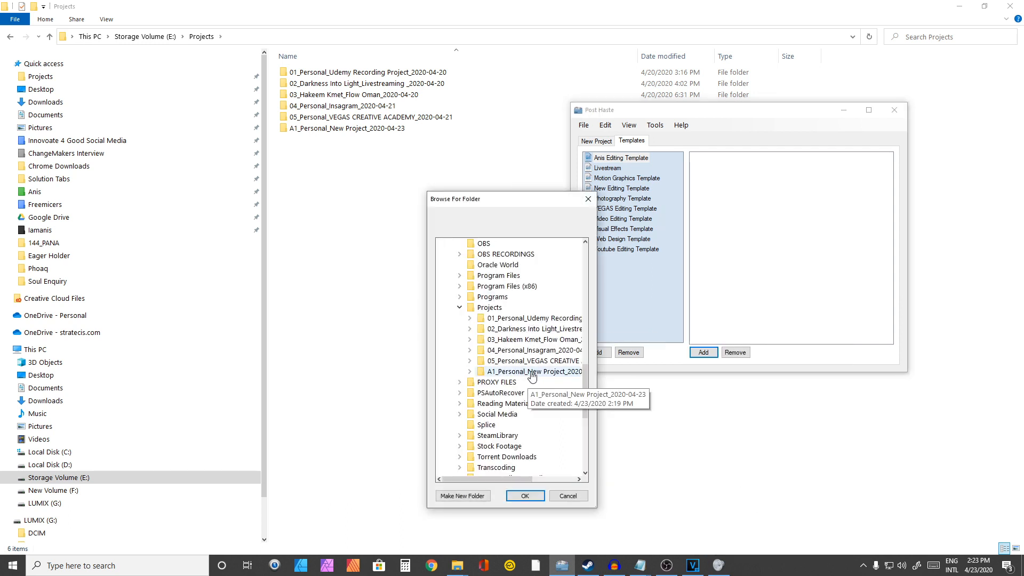
click(531, 372)
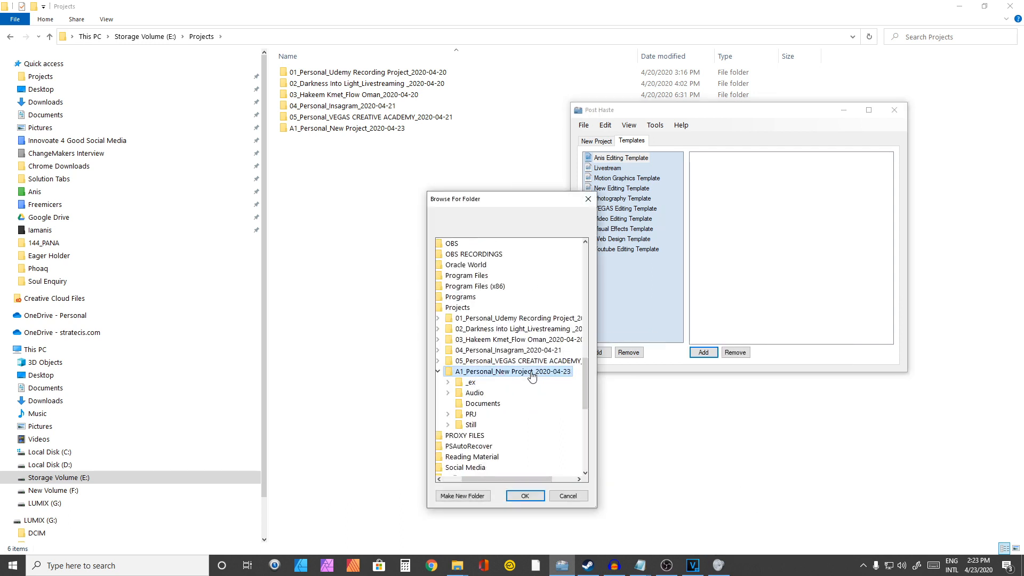
click(524, 496)
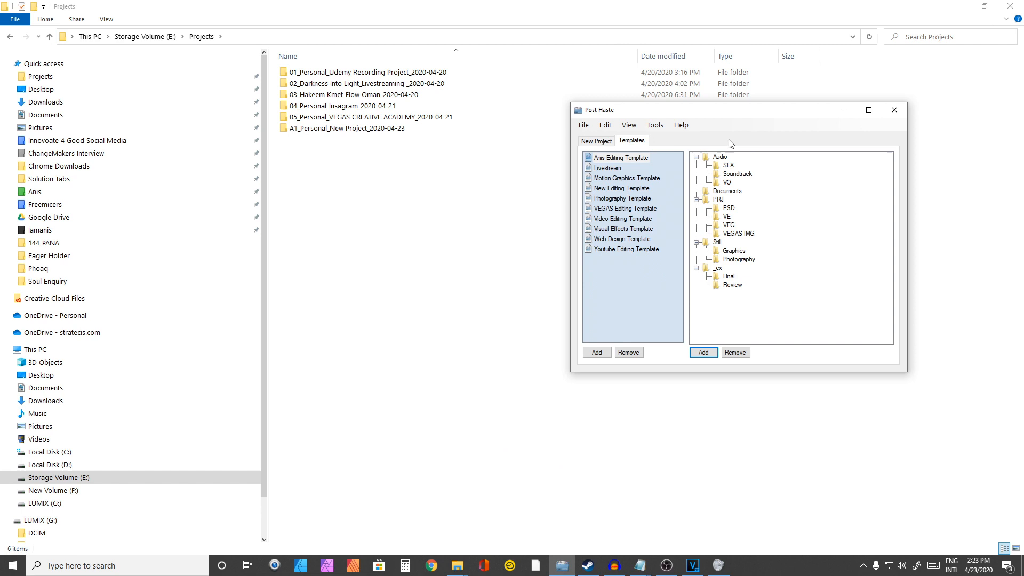
Create project 07, Studio Works Promotion, from the new editing template, with the Desktop as its destination
click(593, 141)
click(731, 354)
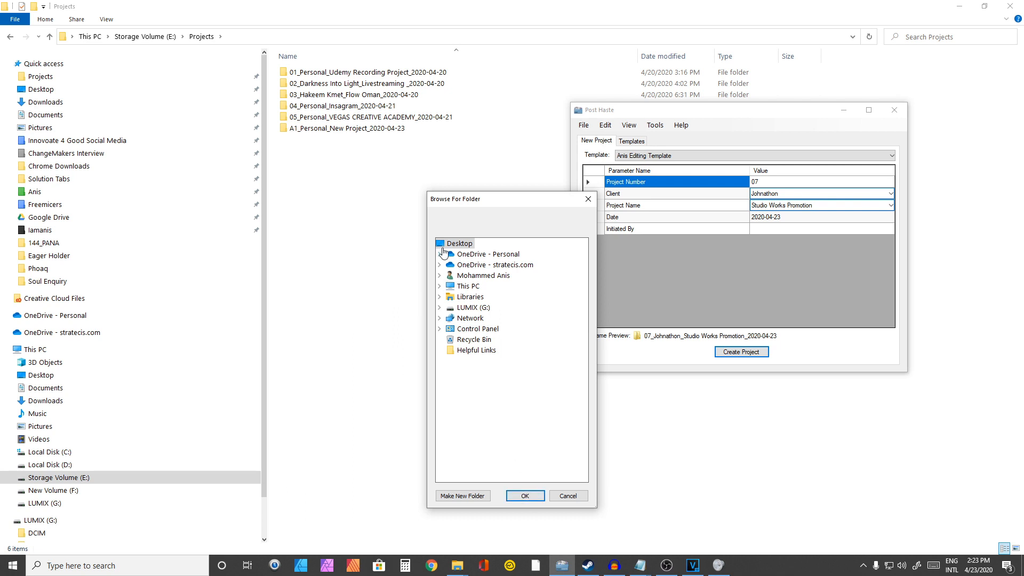
click(531, 499)
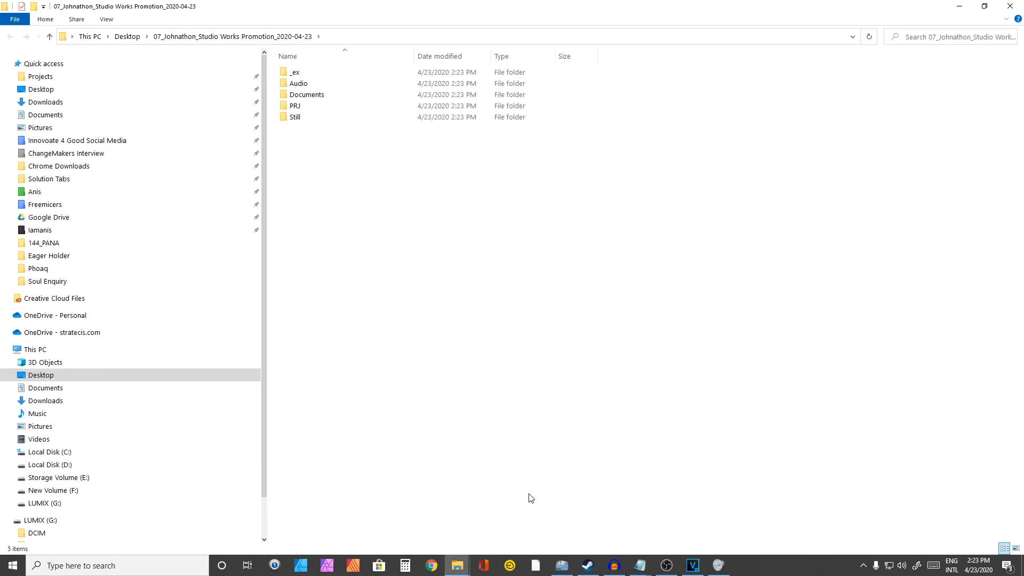
Move the generated Studio Works Promotion project folder from the desktop into the Projects folder on Storage Volume (E:)
key(super+d)
click(153, 492)
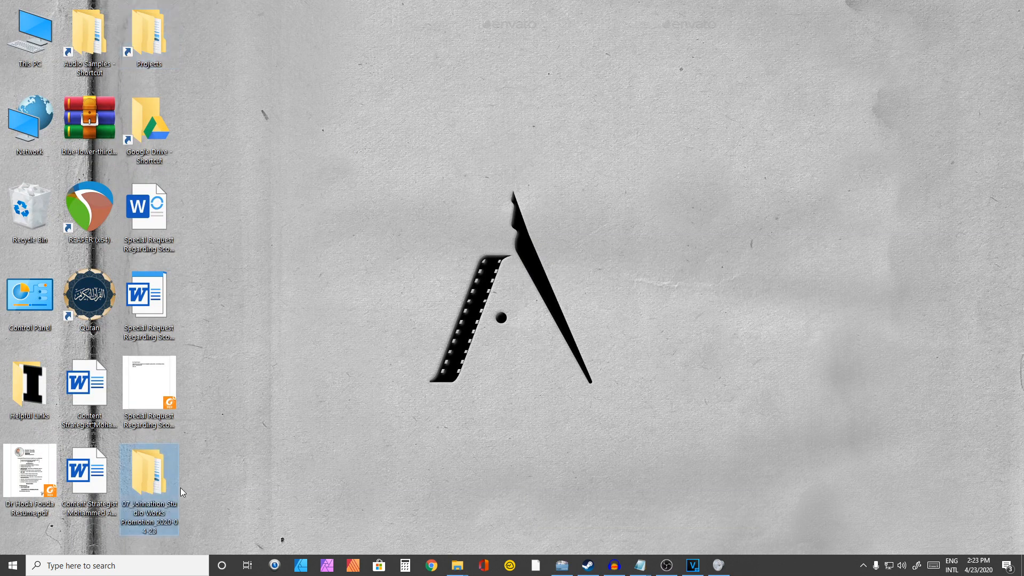
key(ctrl+x)
double_click(159, 52)
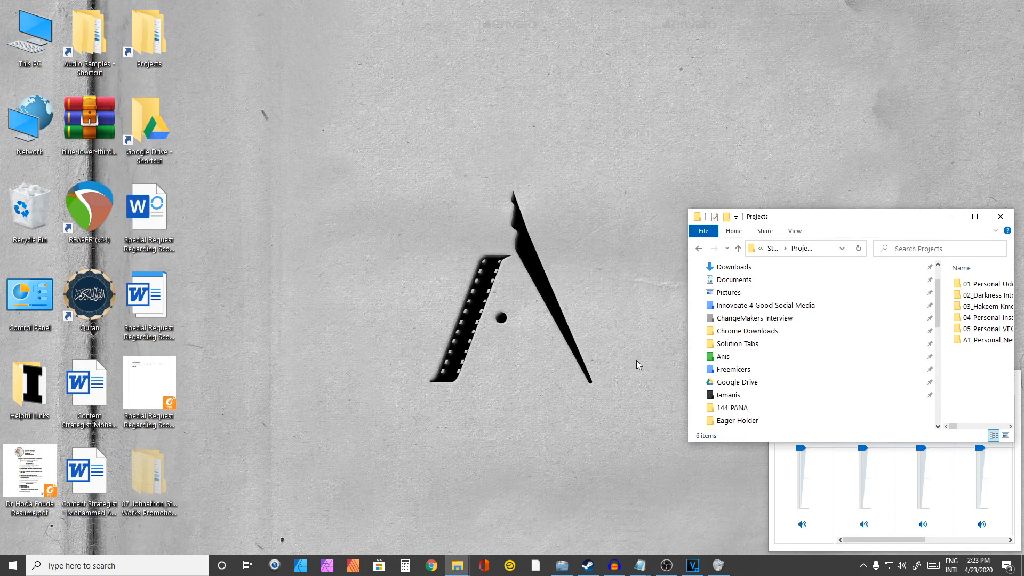
double_click(862, 220)
right_click(589, 274)
click(632, 347)
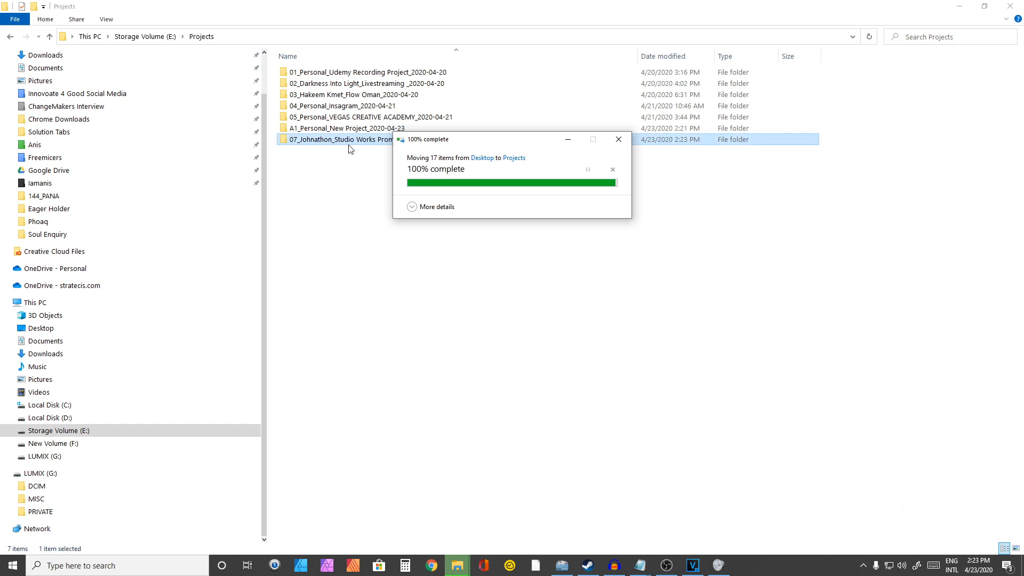
Delete the A1_Personal_New Project_2020-04-23 folder from Projects
click(364, 130)
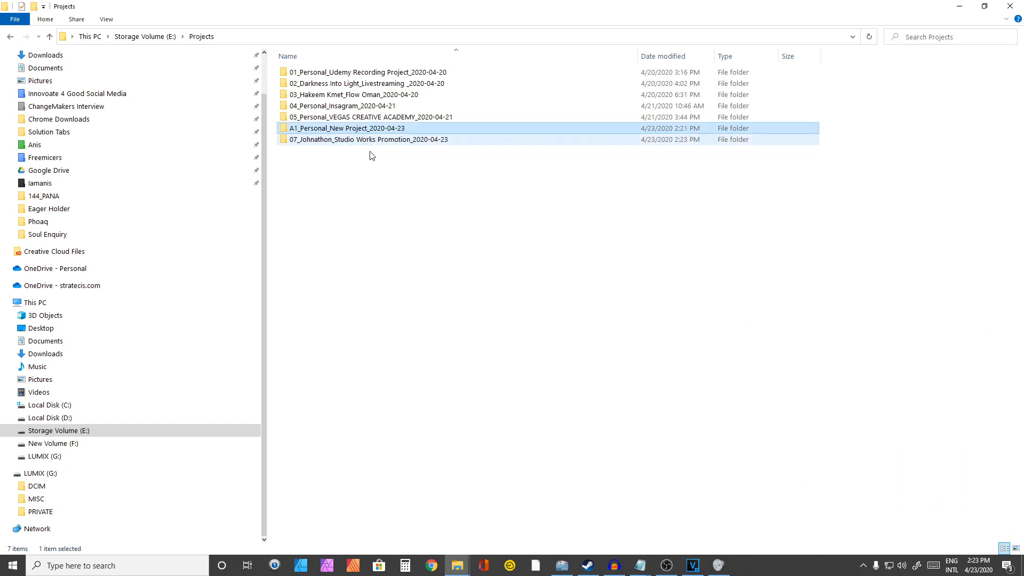
key(Delete)
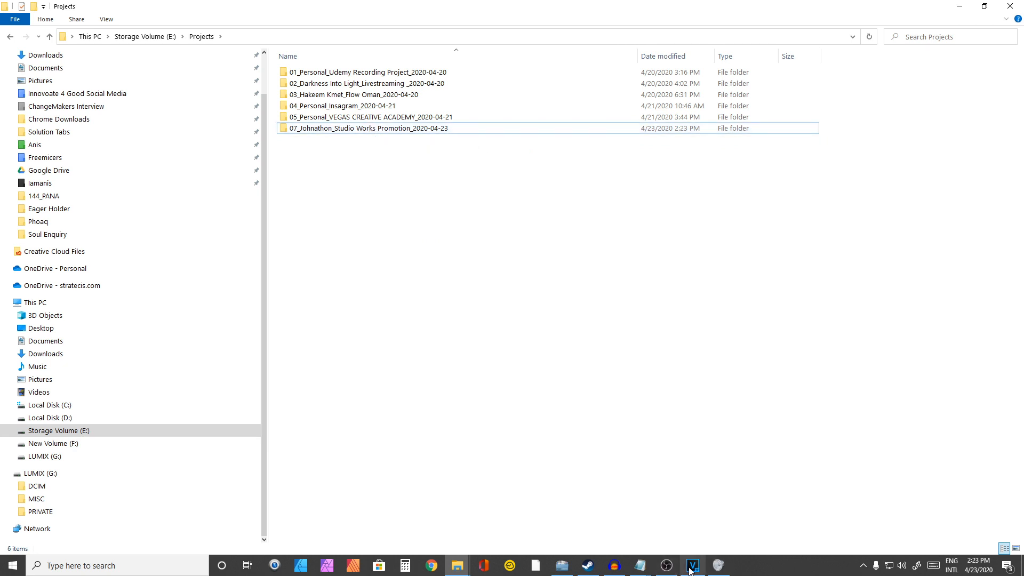
Examine the Audio, Documents and PRJ subfolders of the Studio Works Promotion project, and return to the Projects folder
click(309, 133)
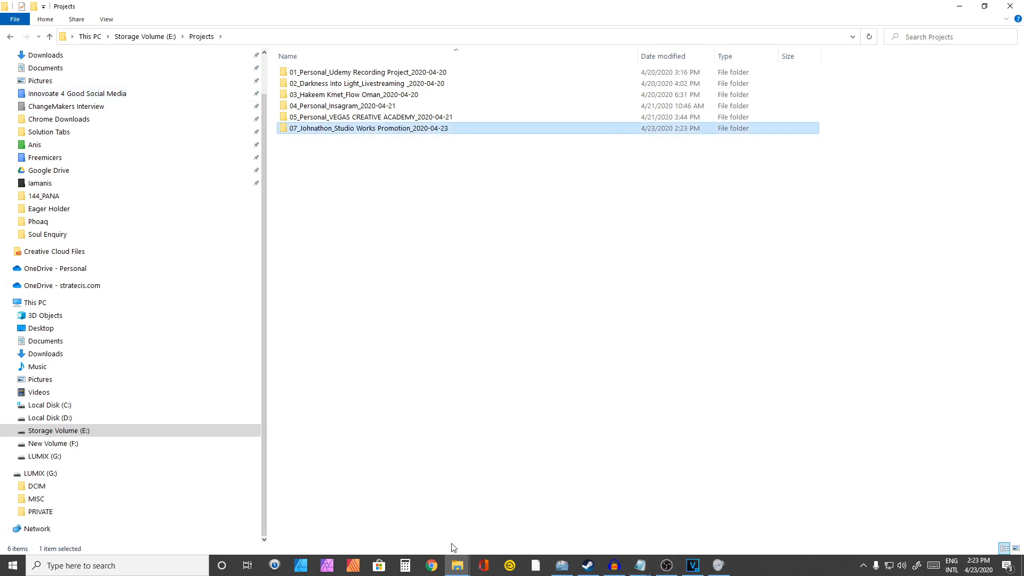
click(563, 566)
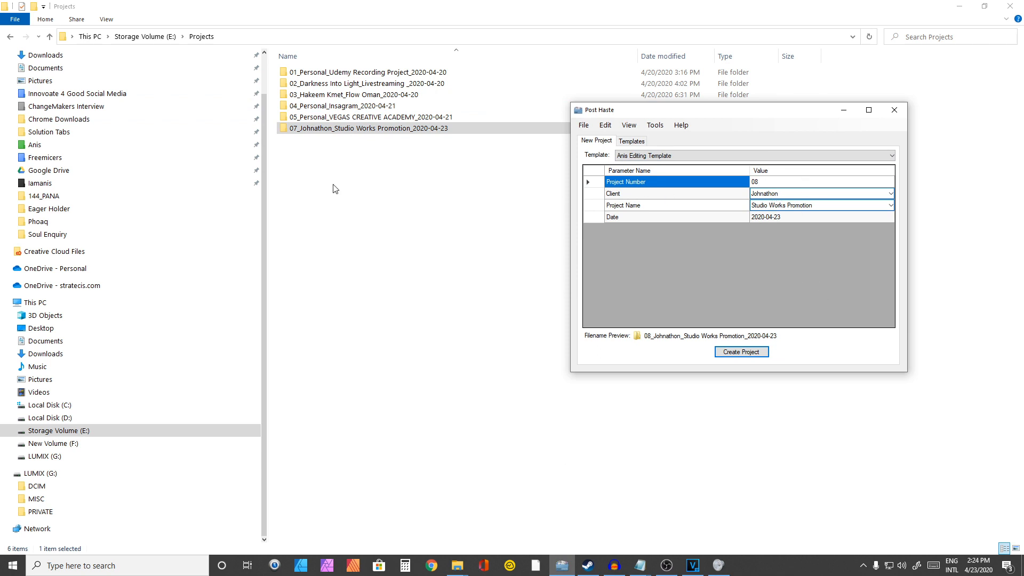
double_click(423, 131)
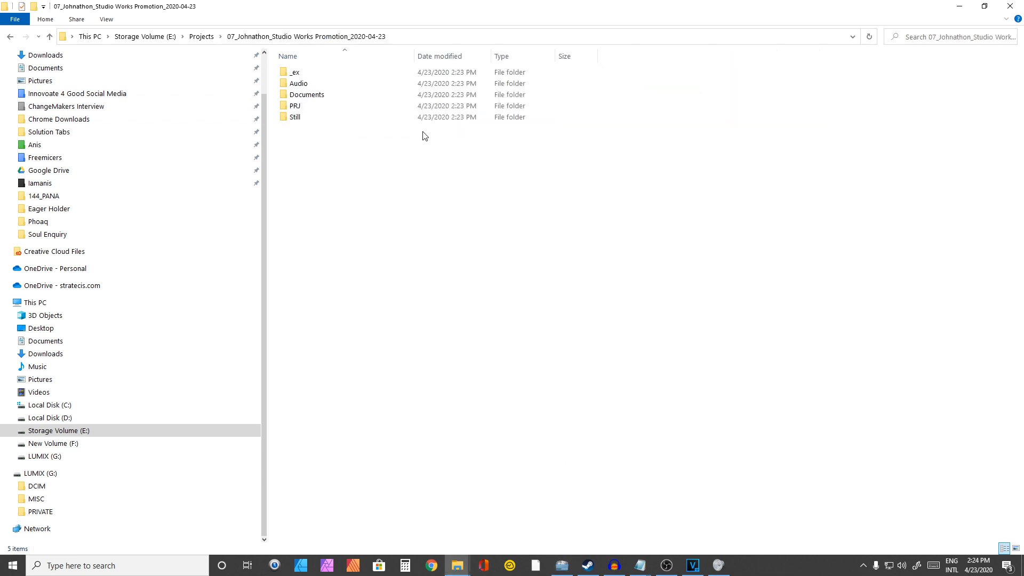
double_click(411, 83)
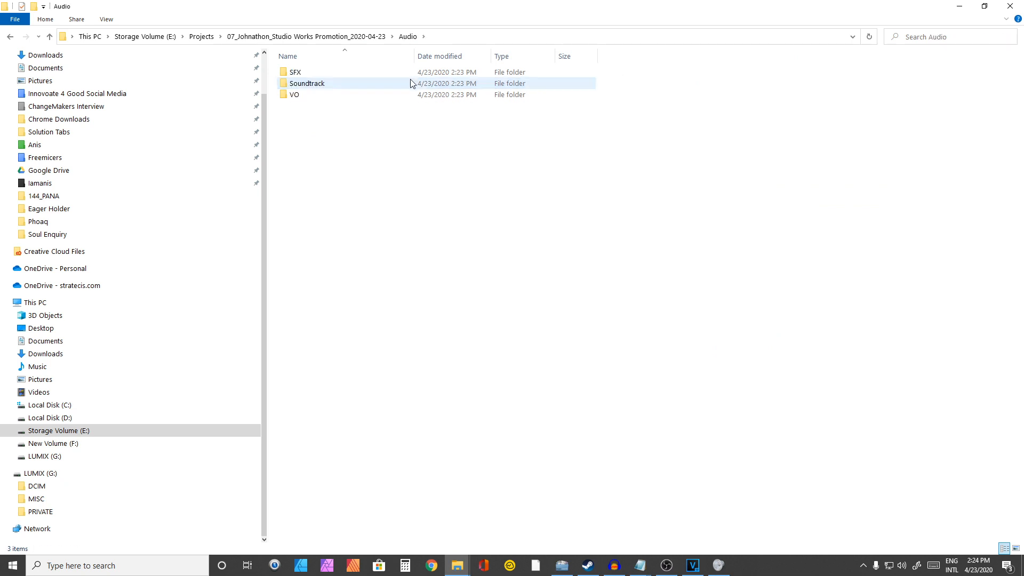
key(alt+Left)
double_click(411, 94)
key(alt+Left)
double_click(386, 104)
key(alt+Left)
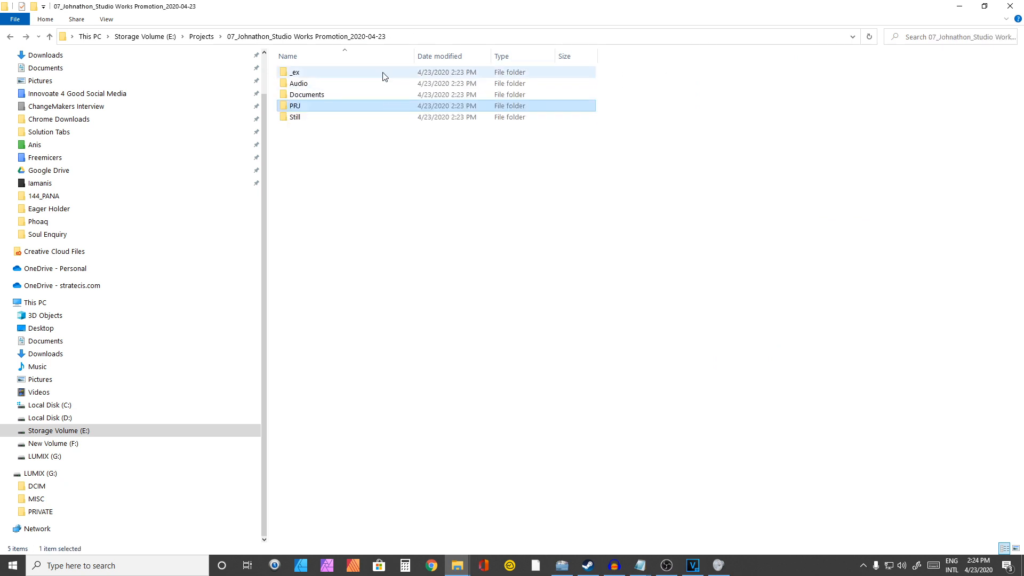
key(alt+Up)
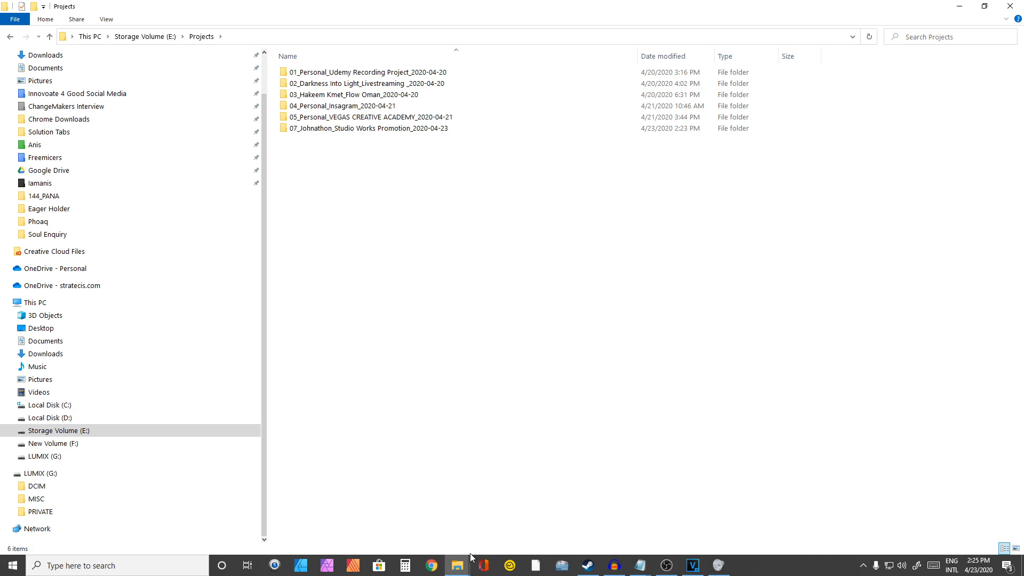
Switch to Post Haste, maximize its window and show the folder structure of the VEGAS Editing Template
click(562, 565)
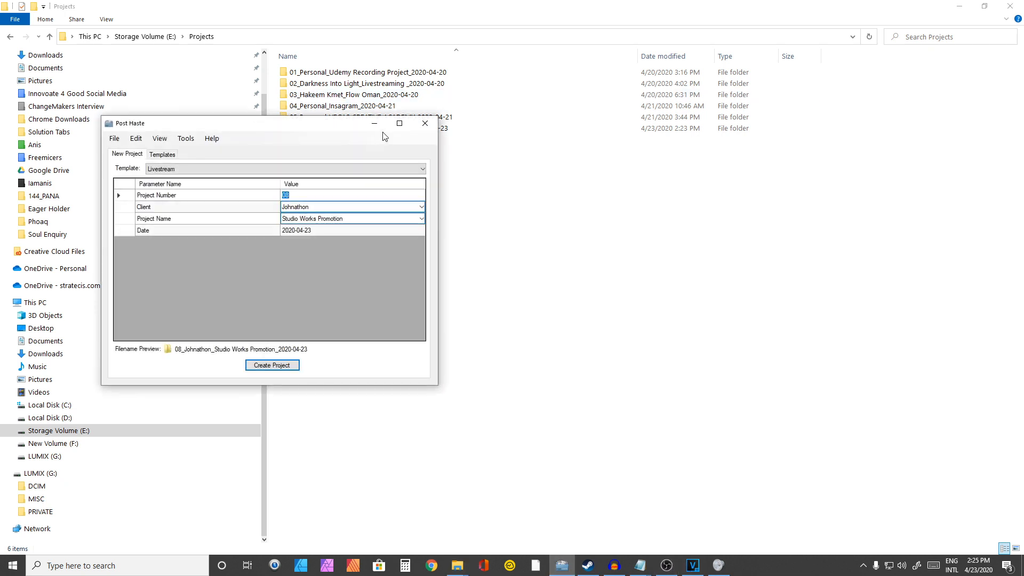
click(400, 124)
click(63, 36)
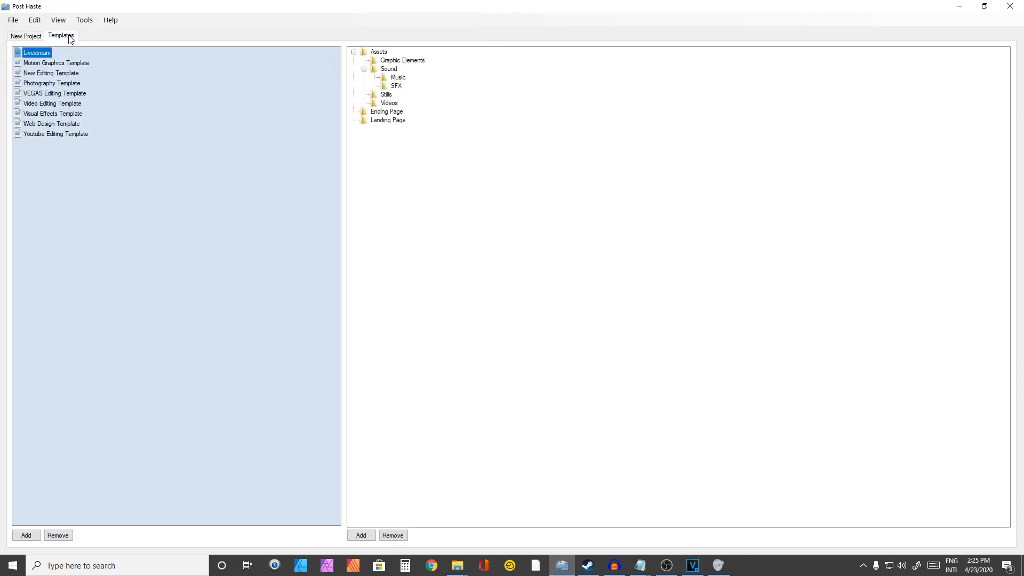
click(80, 95)
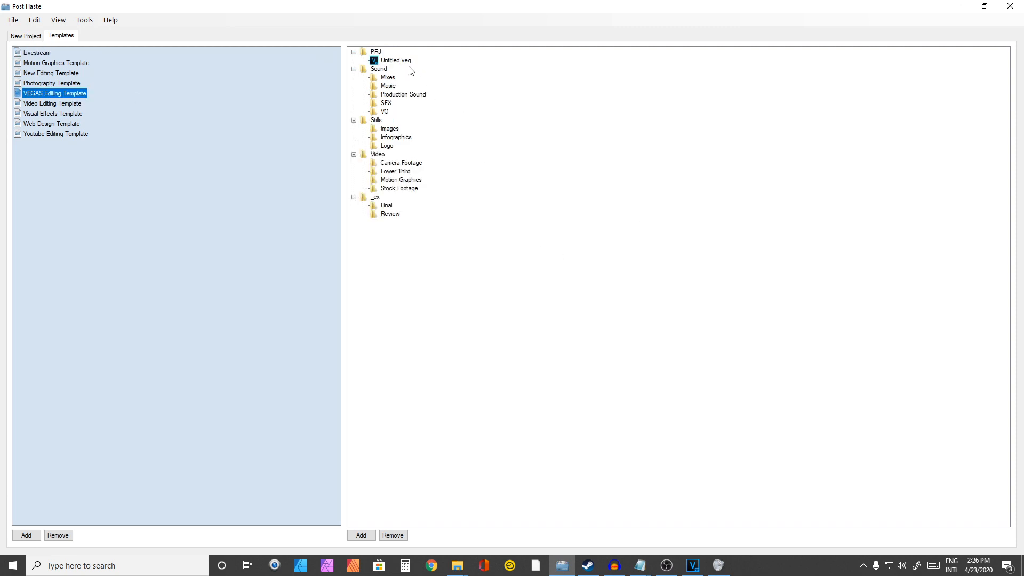